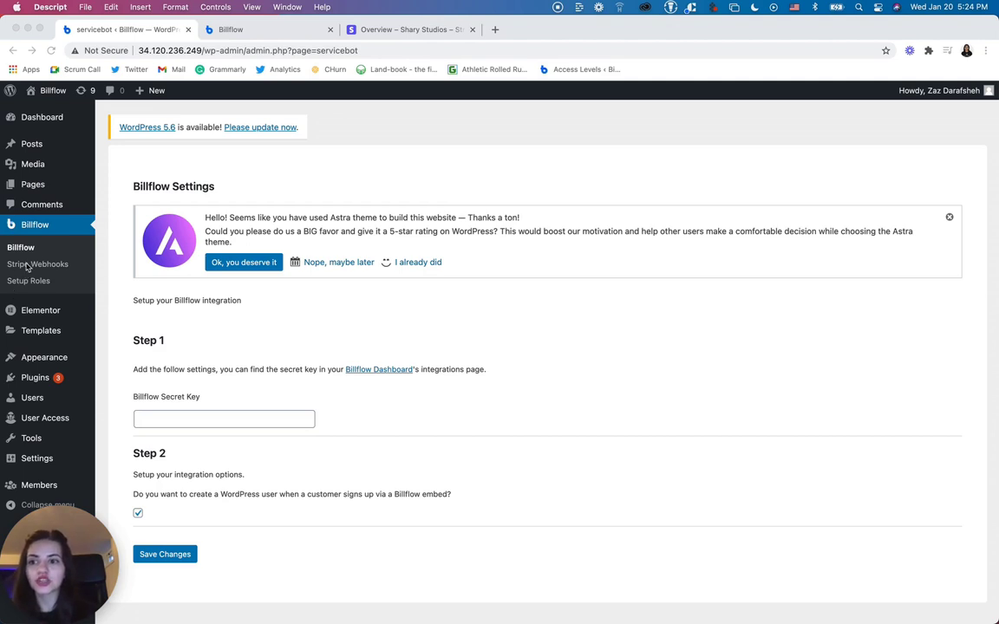
# Step: Open Billflow's Stripe Webhooks settings from the WordPress admin sidebar
pyautogui.click(27, 267)
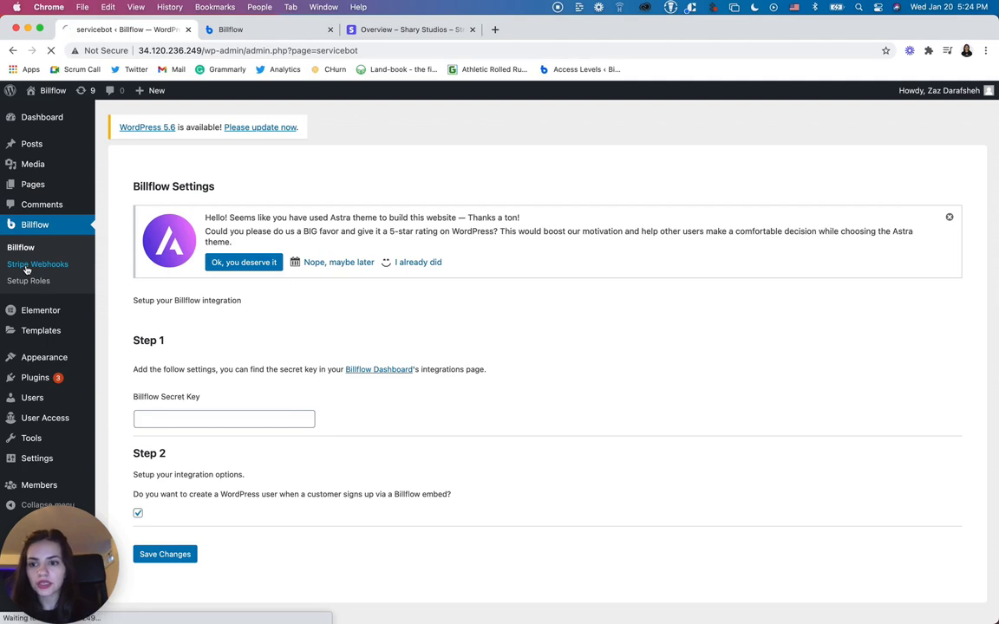
# Step: Scroll down to the Step 1 key fields and Step 2 endpoint instructions
pyautogui.scroll(-2, 678, 359)
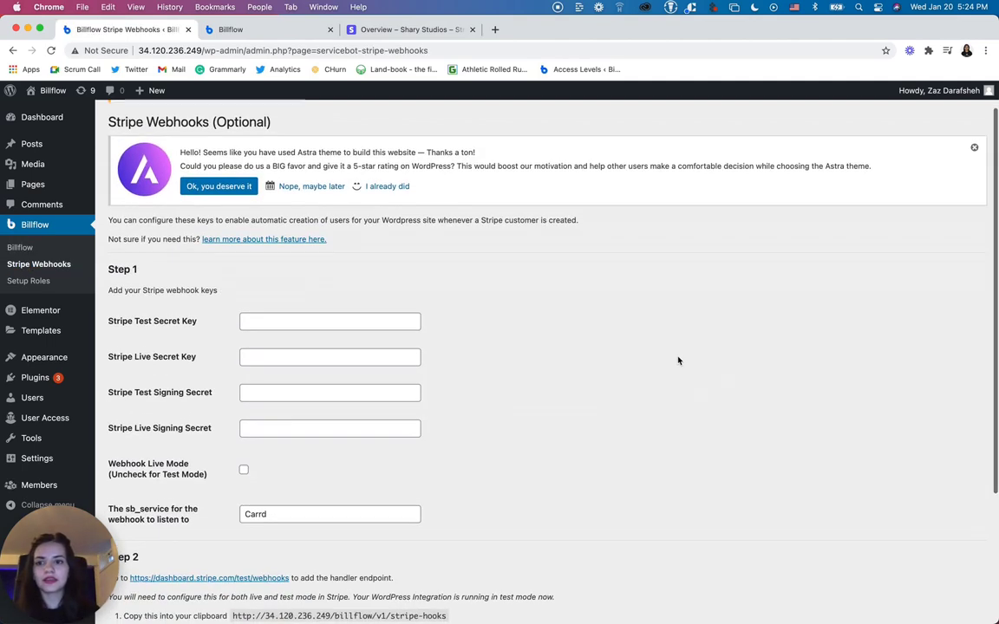
pyautogui.scroll(-5, 678, 360)
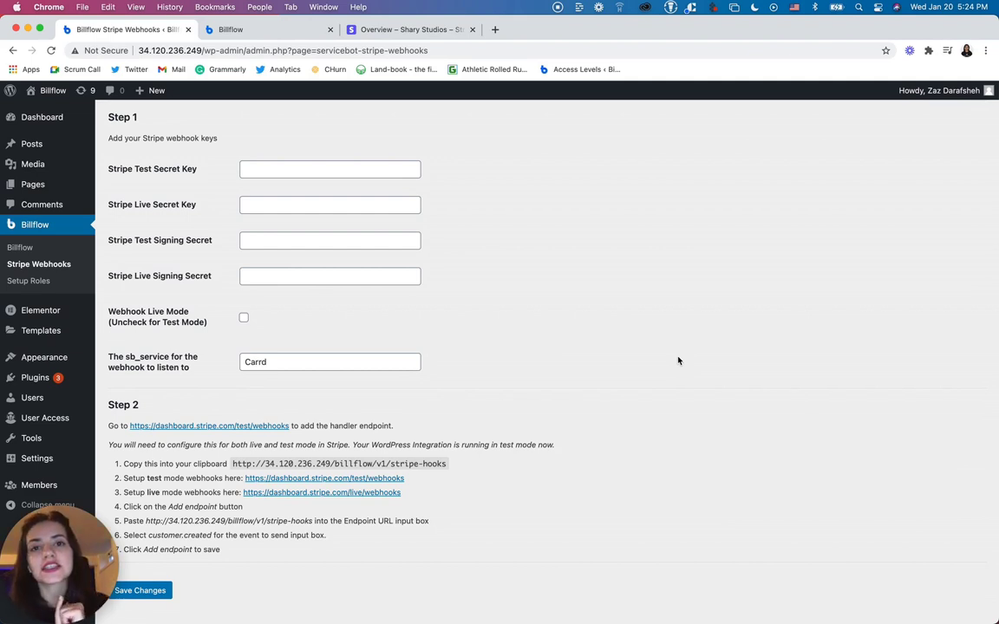
# Step: Reveal both the test and live API keys on the Stripe account overview
pyautogui.click(414, 31)
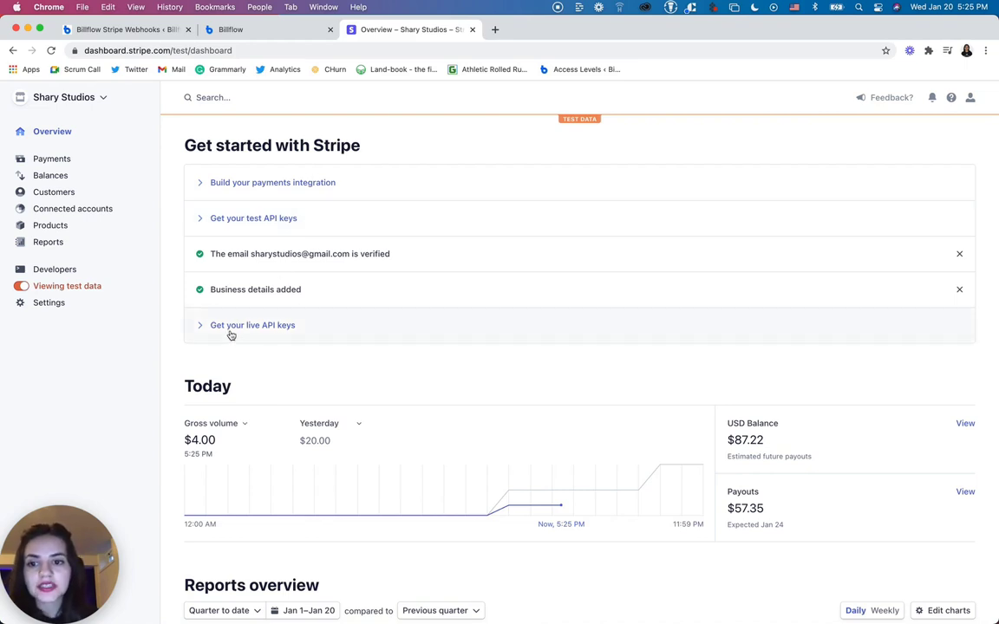
pyautogui.click(284, 218)
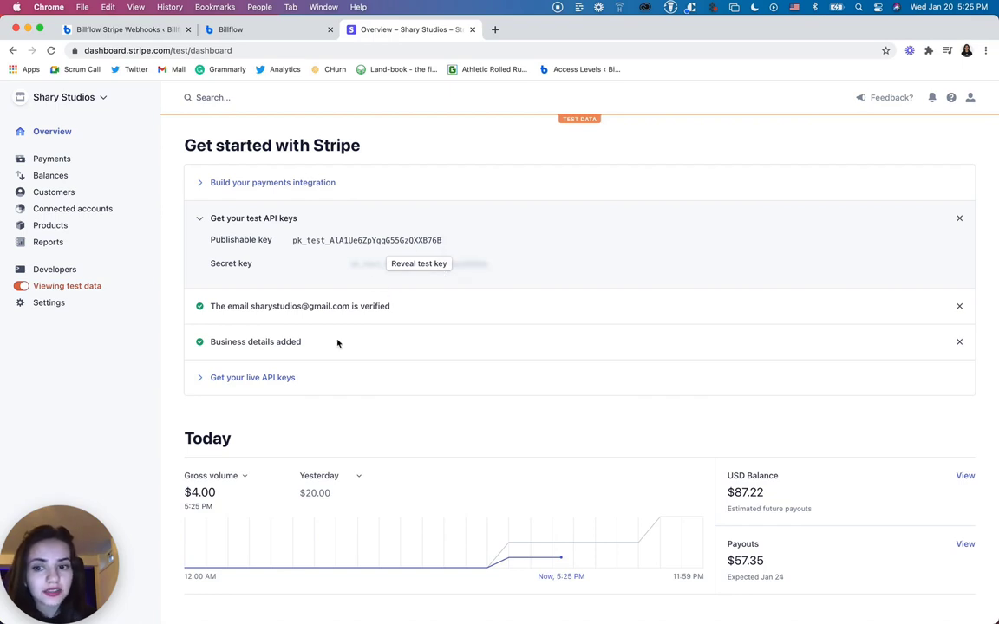
pyautogui.click(264, 377)
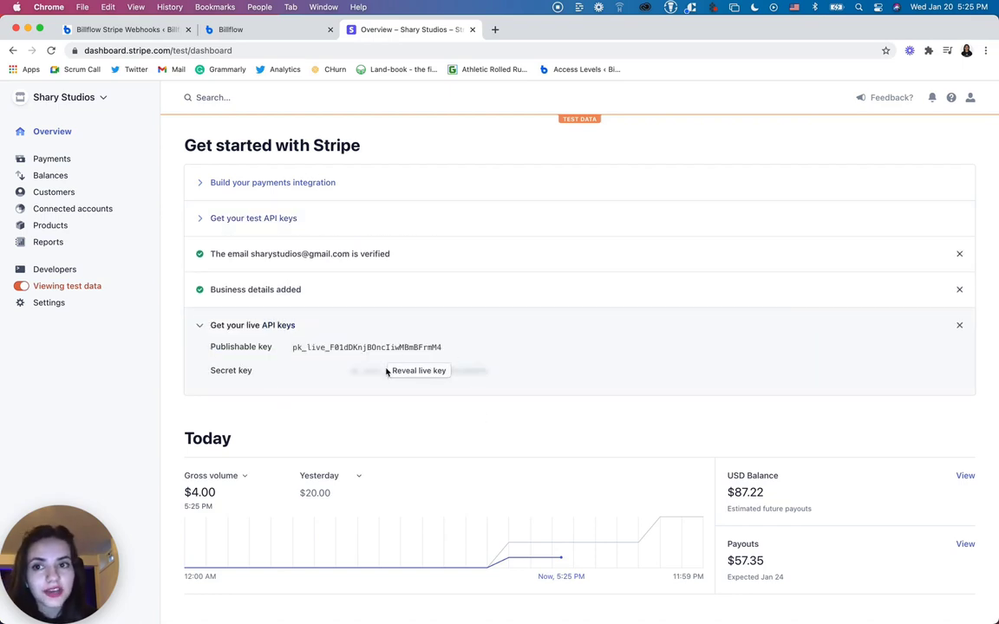
pyautogui.click(133, 32)
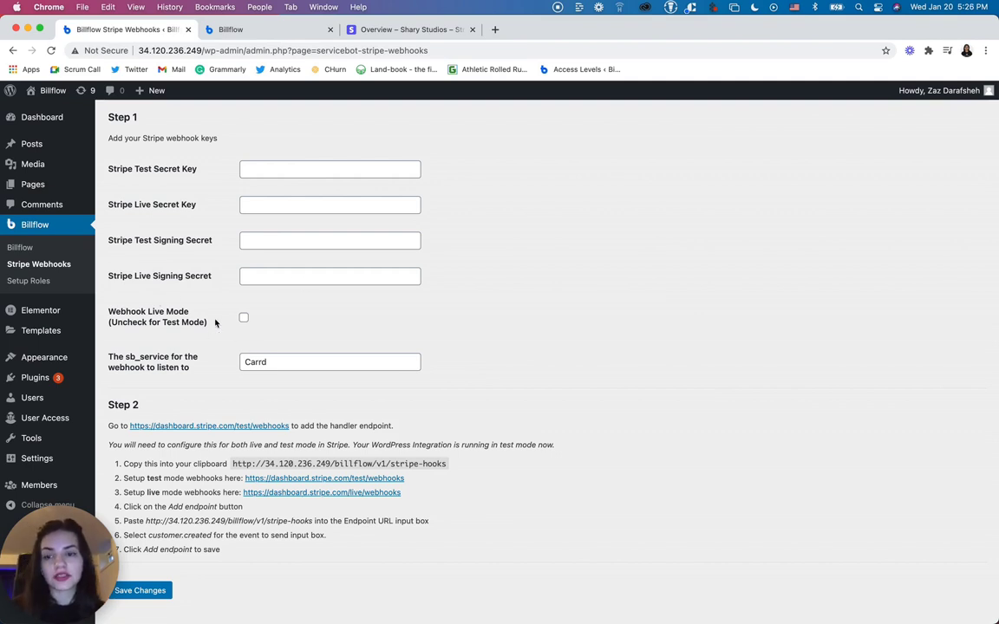
pyautogui.click(244, 318)
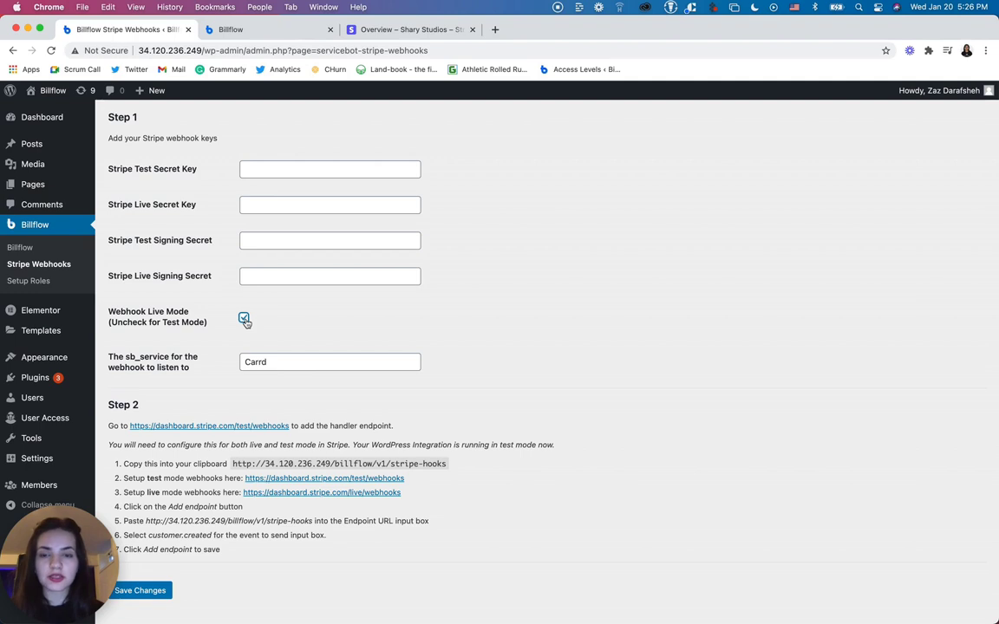
pyautogui.click(245, 319)
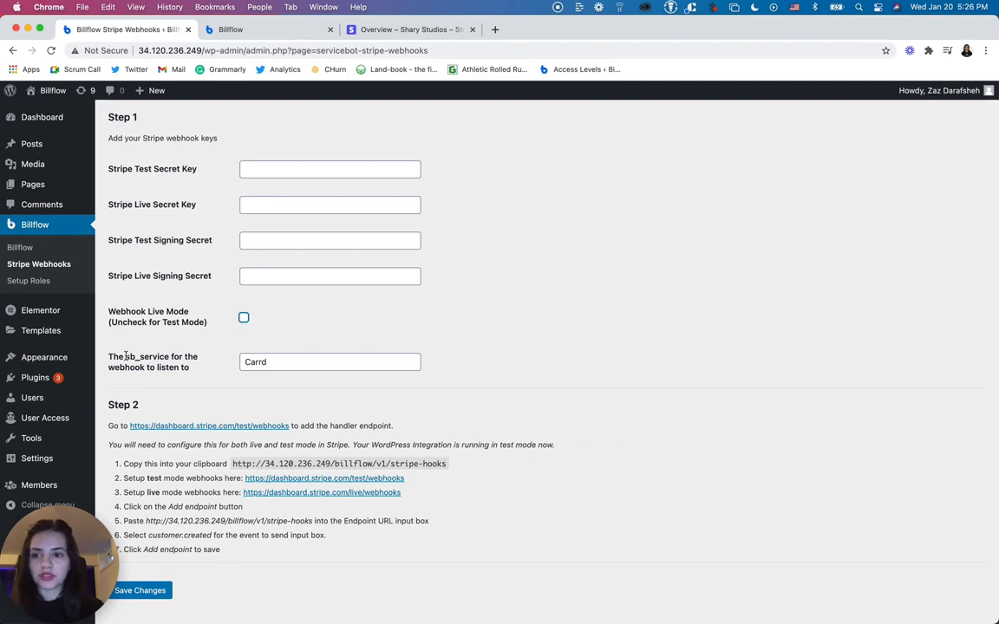
pyautogui.moveTo(126, 356); pyautogui.dragTo(168, 352)
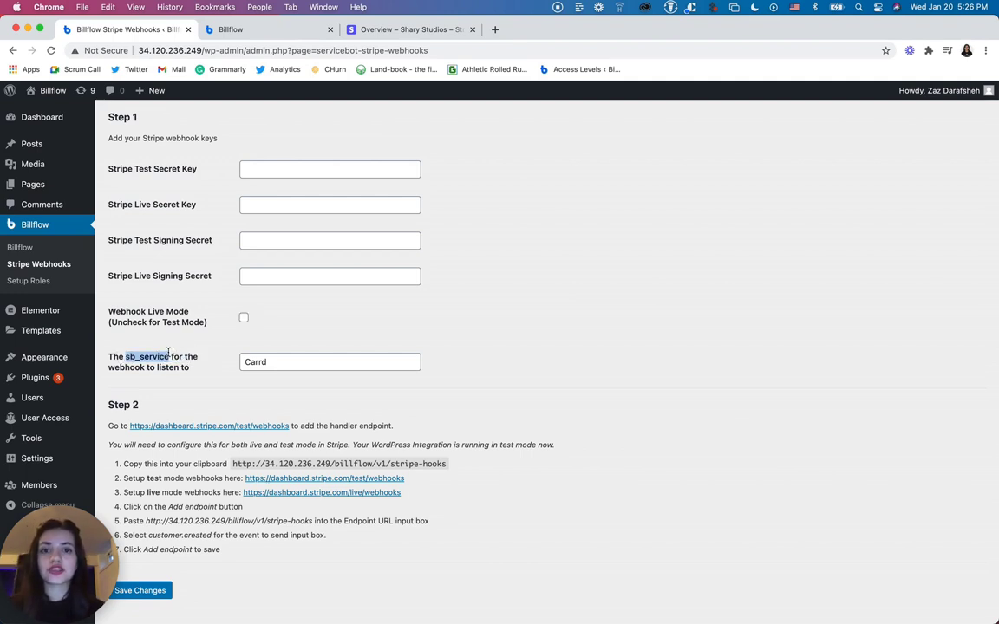
pyautogui.click(168, 352)
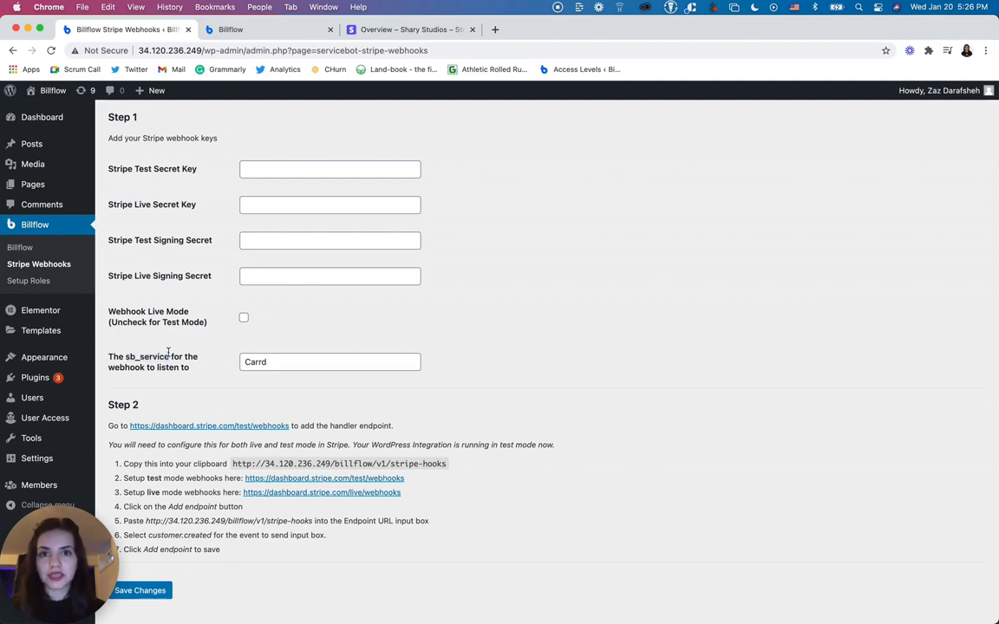
pyautogui.click(410, 31)
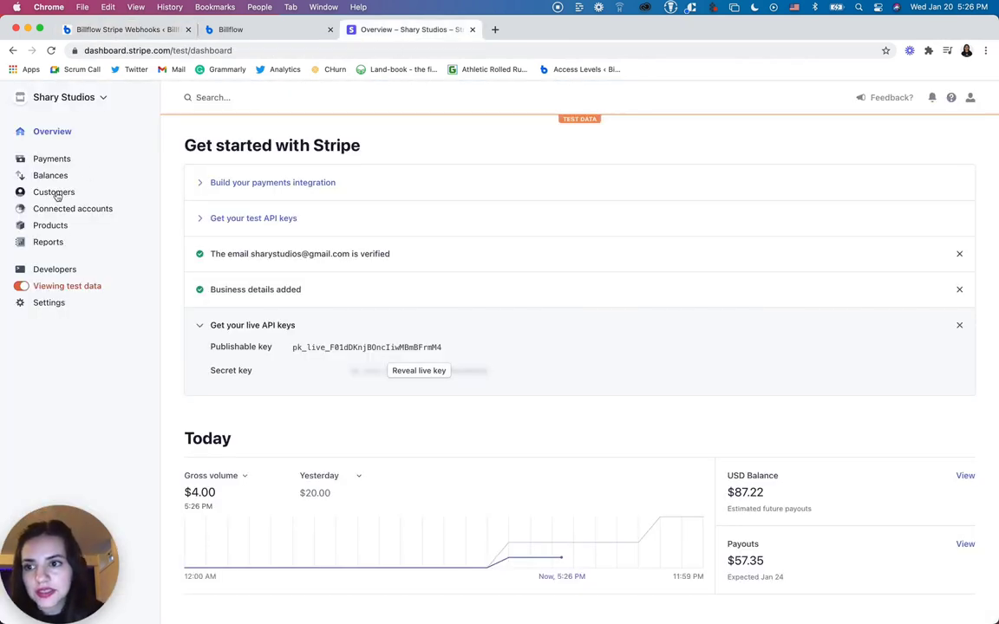
# Step: Open the Carrd 02 product in Stripe's product list for editing
pyautogui.click(64, 228)
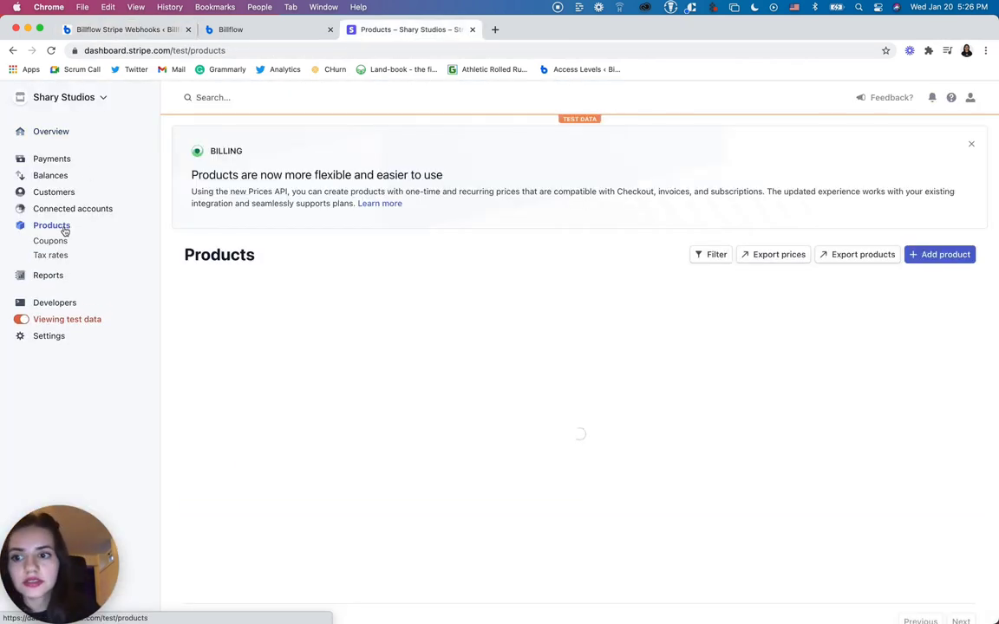
pyautogui.click(270, 315)
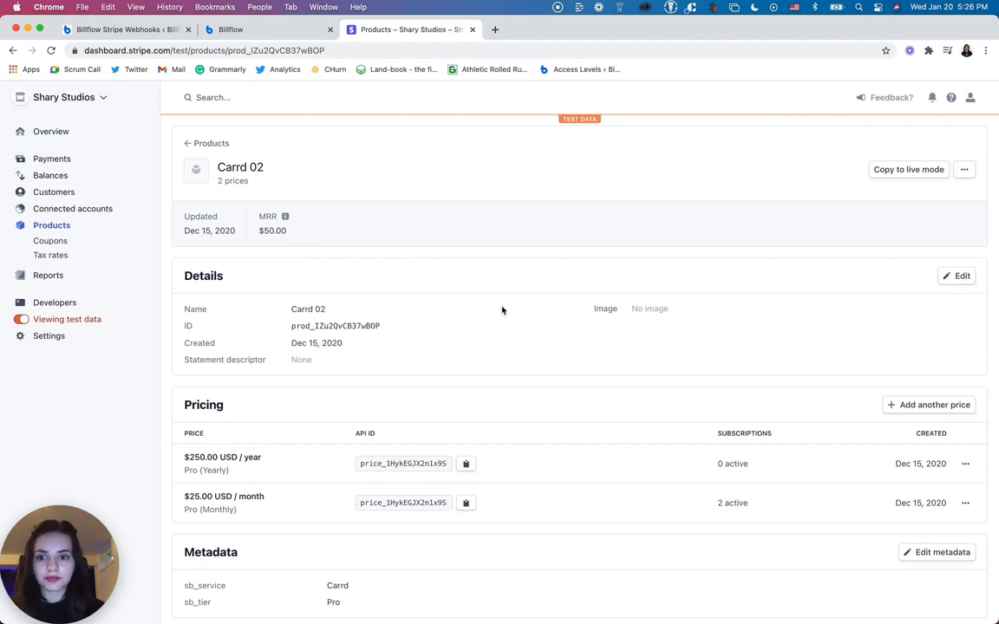
pyautogui.click(957, 277)
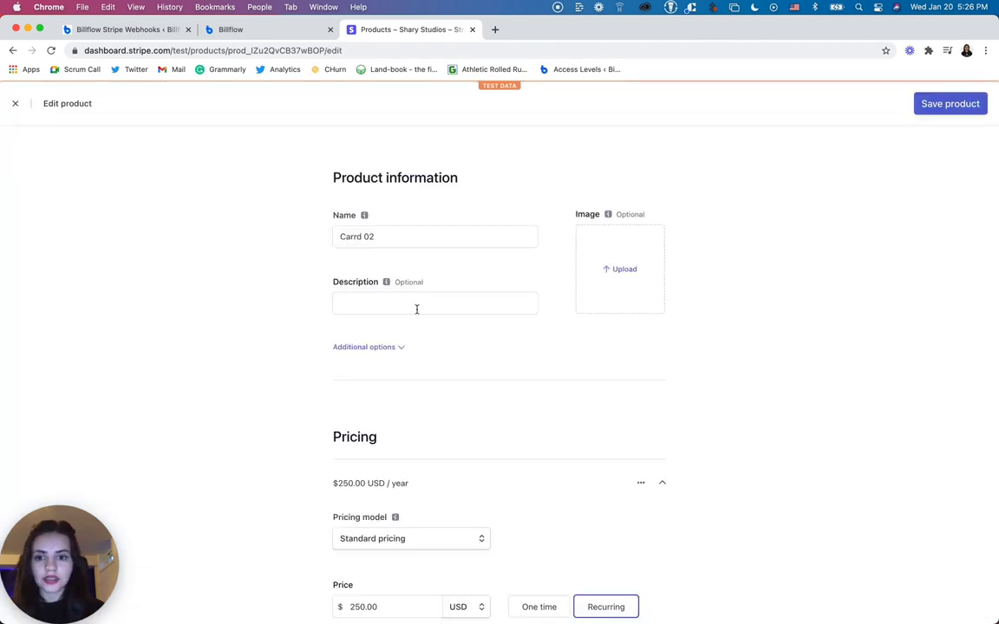
pyautogui.scroll(-1, 415, 310)
pyautogui.scroll(1, 378, 343)
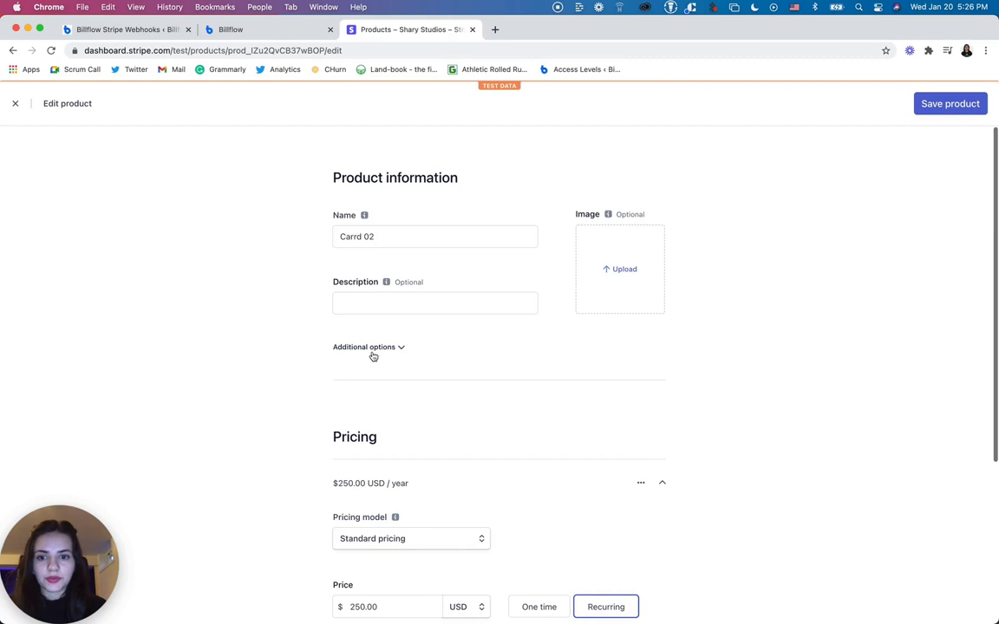
# Step: Expand the product's metadata and select the sb_service value Carrd
pyautogui.click(373, 350)
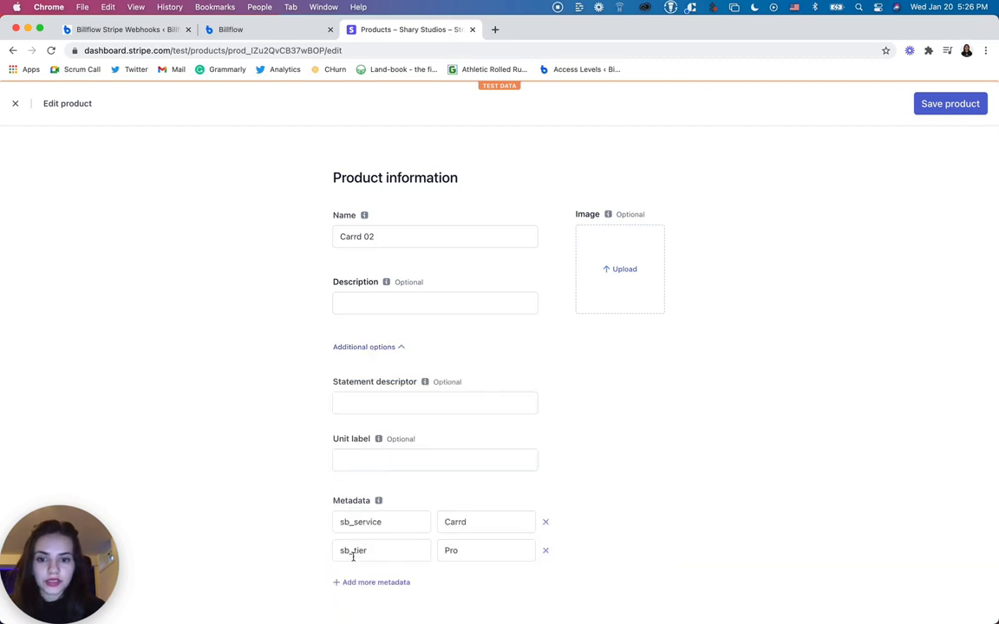
pyautogui.scroll(-3, 356, 528)
pyautogui.moveTo(344, 392); pyautogui.dragTo(383, 392)
pyautogui.click(454, 392)
pyautogui.doubleClick(454, 392)
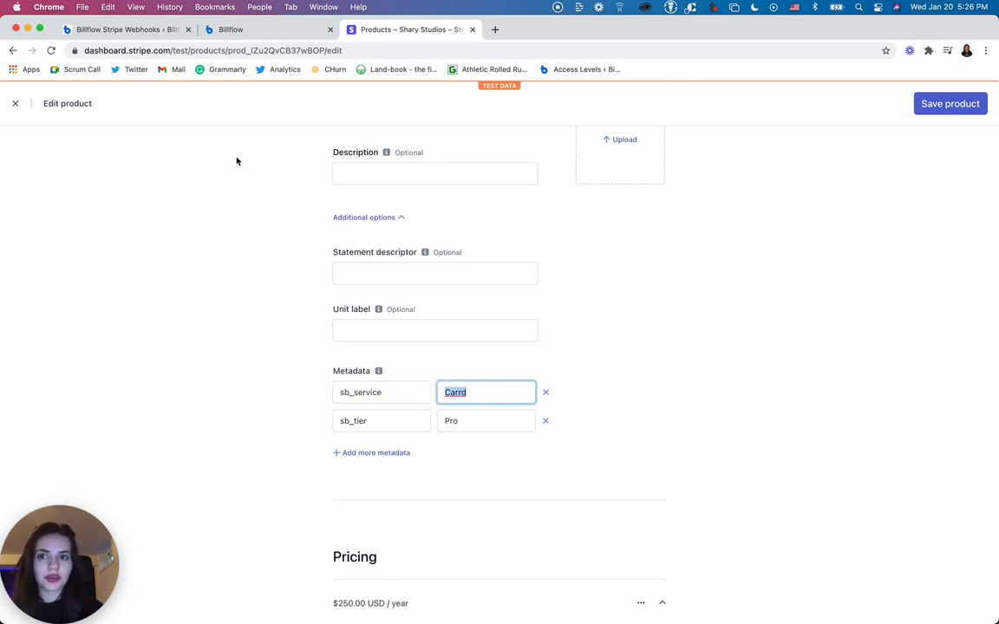
pyautogui.click(119, 31)
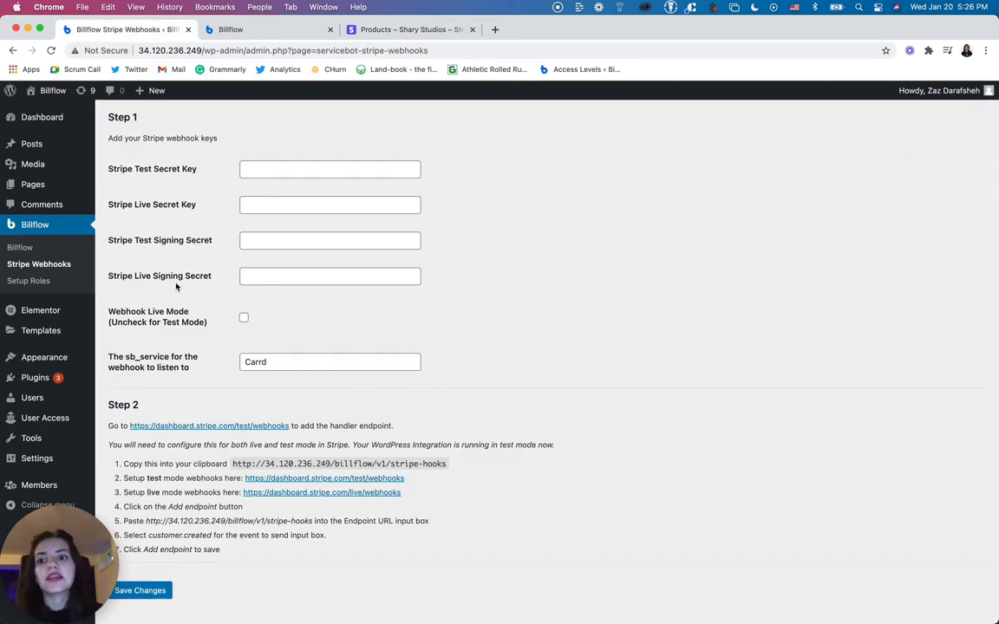
# Step: Copy the stripe-hooks handler URL and open Stripe's test-mode webhooks page to add an endpoint
pyautogui.scroll(-1, 187, 406)
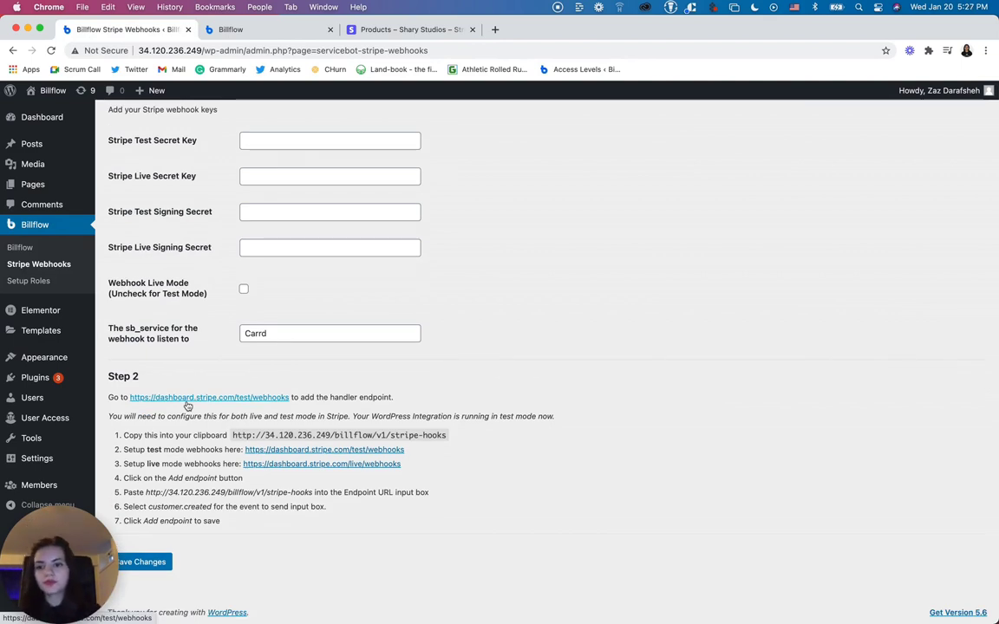
pyautogui.moveTo(232, 434); pyautogui.dragTo(446, 434)
pyautogui.press('super+c')
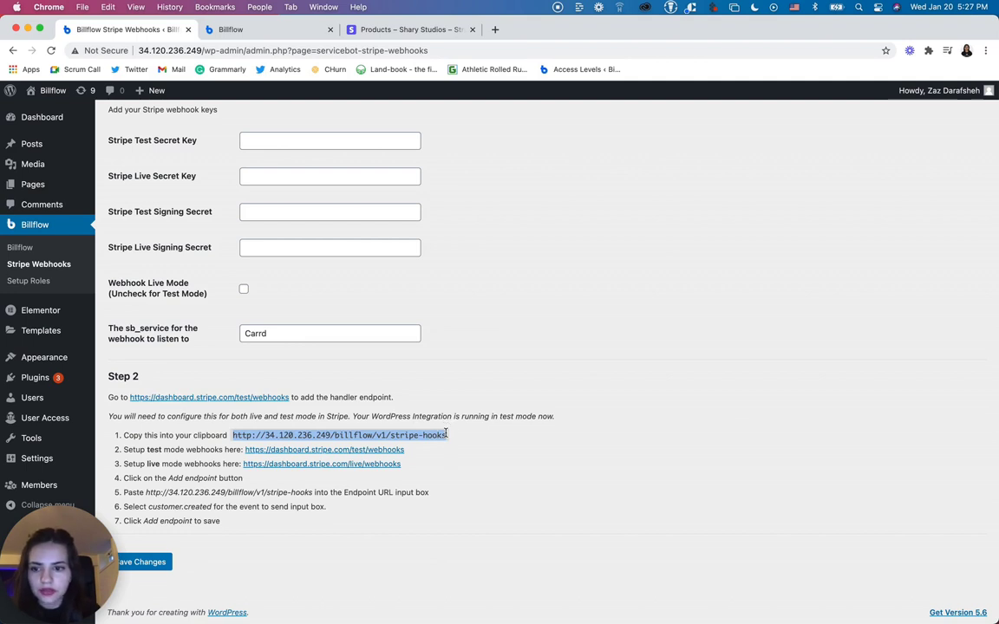
pyautogui.click(446, 433)
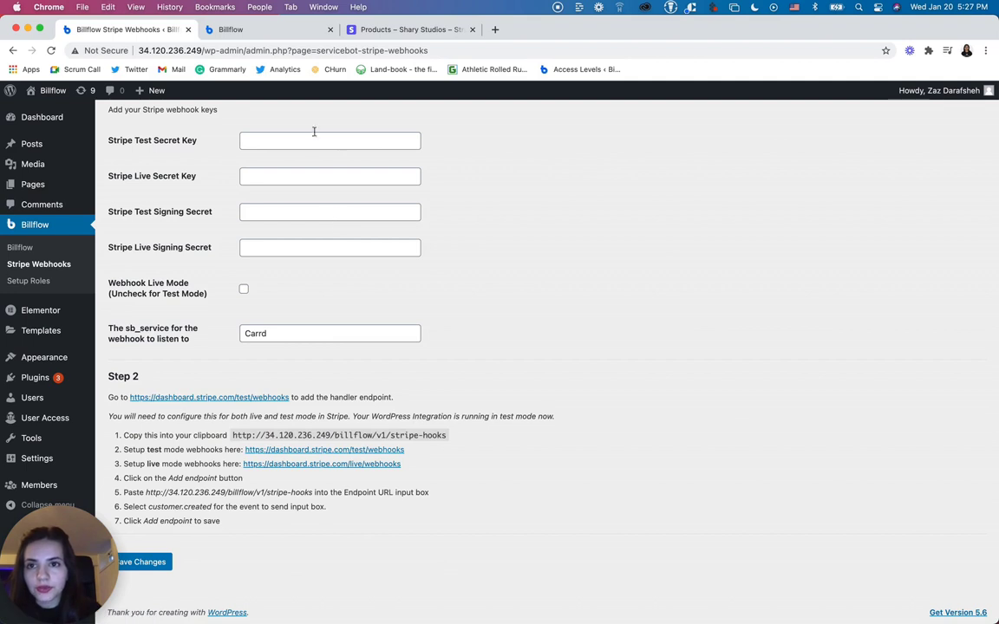
pyautogui.click(364, 450)
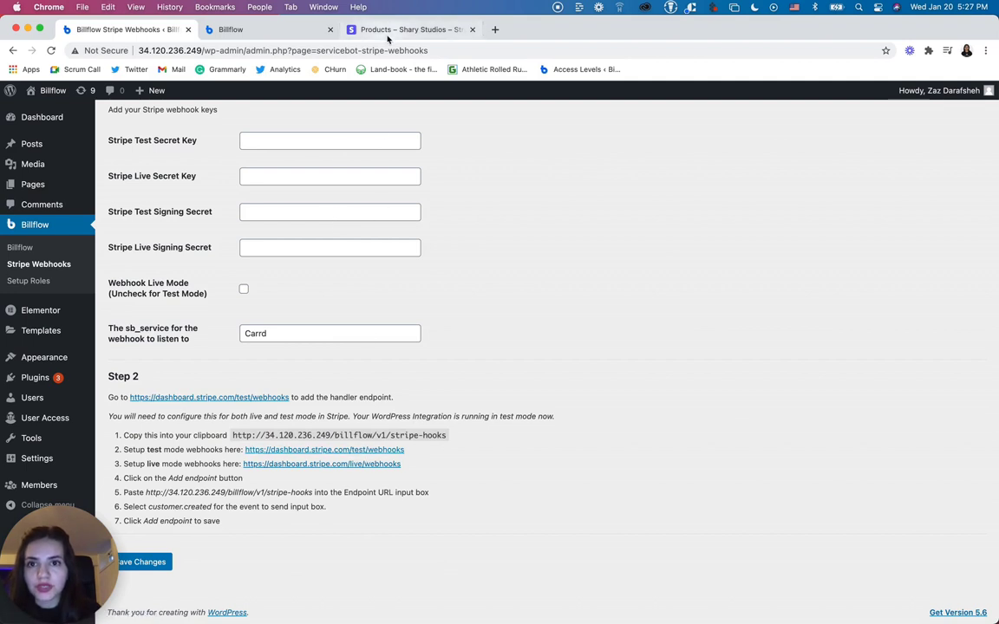
pyautogui.click(927, 144)
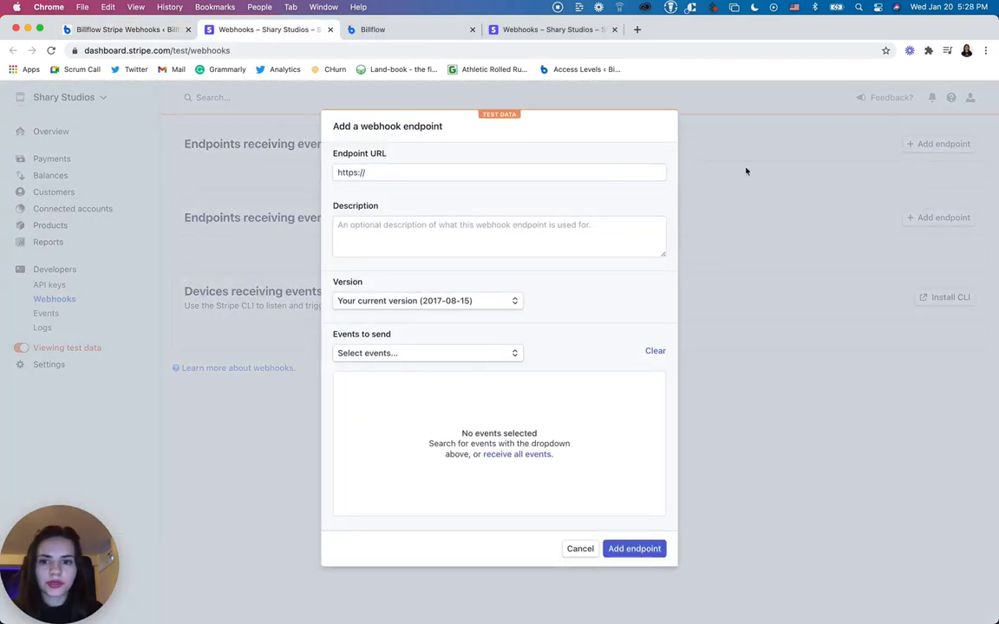
# Step: Paste the stripe-hooks URL as the endpoint URL and pick coupon, charge, subscription and checkout events
pyautogui.click(496, 172)
pyautogui.press('super+v')
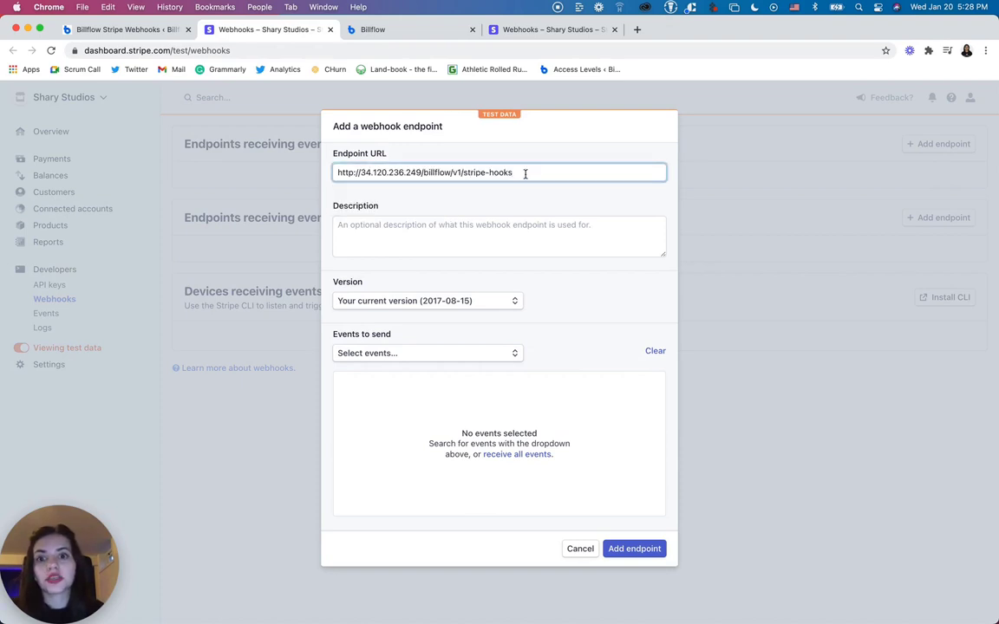
pyautogui.hotkey('ctrl', 'shift', 'Tab')
pyautogui.moveTo(231, 435); pyautogui.dragTo(431, 436)
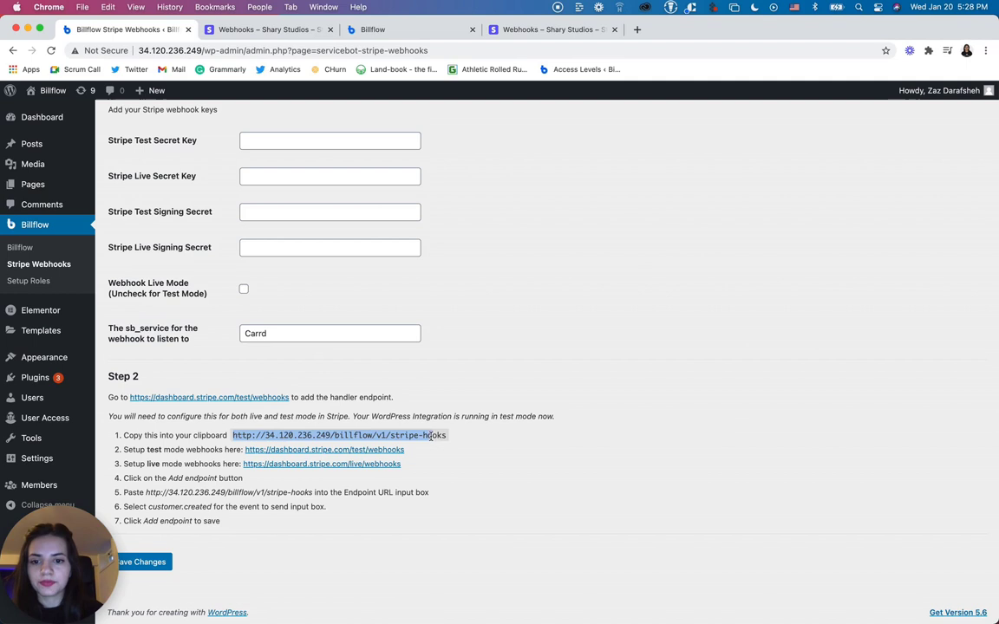
pyautogui.click(291, 32)
pyautogui.click(550, 246)
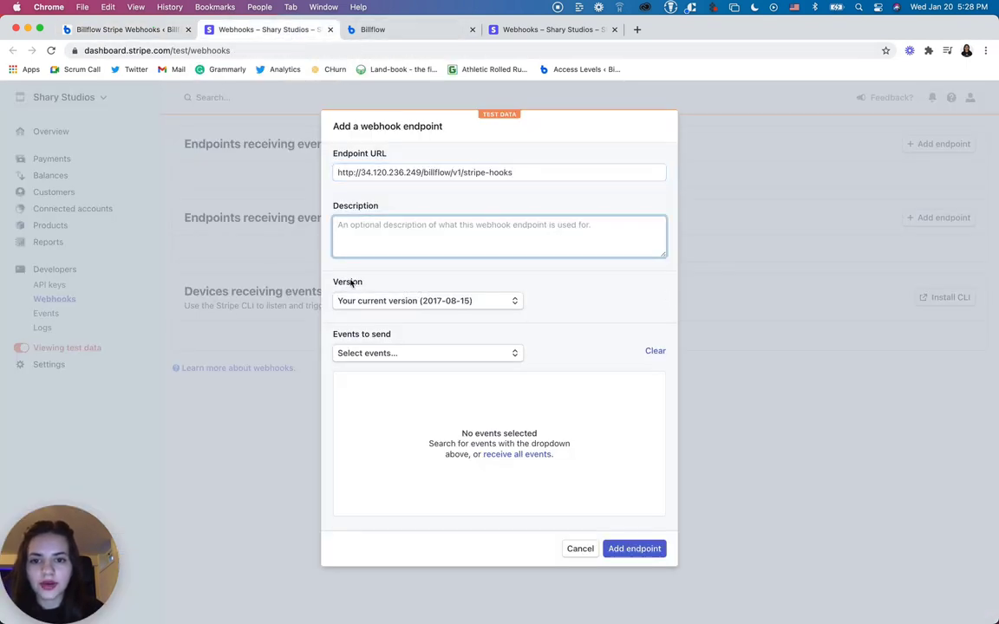
pyautogui.click(384, 356)
pyautogui.click(393, 360)
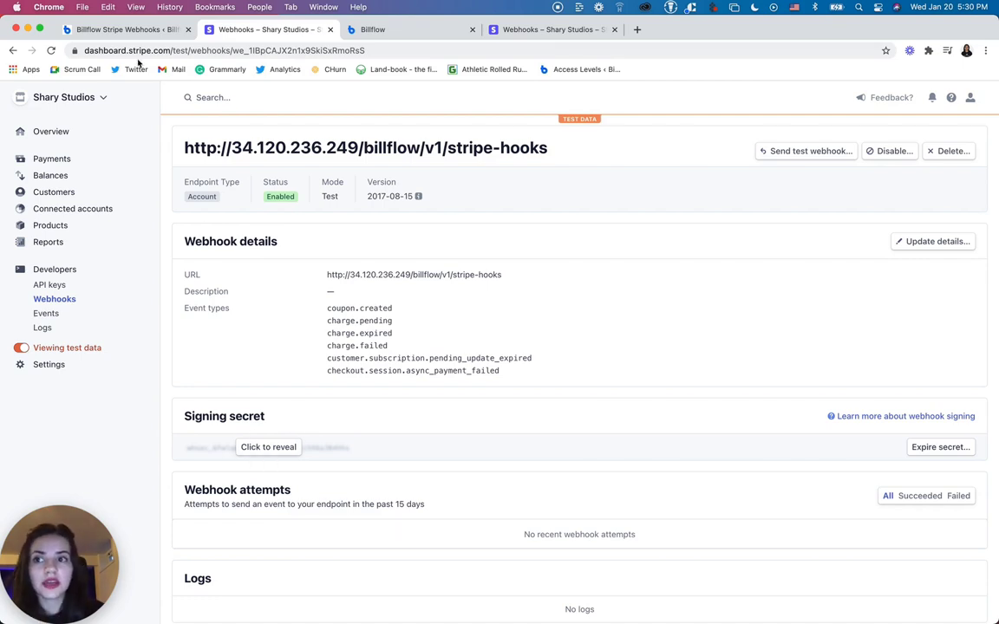
# Step: Turn off Stripe's test data view and open the live-mode webhooks page from Billflow's Step 3 link
pyautogui.click(122, 29)
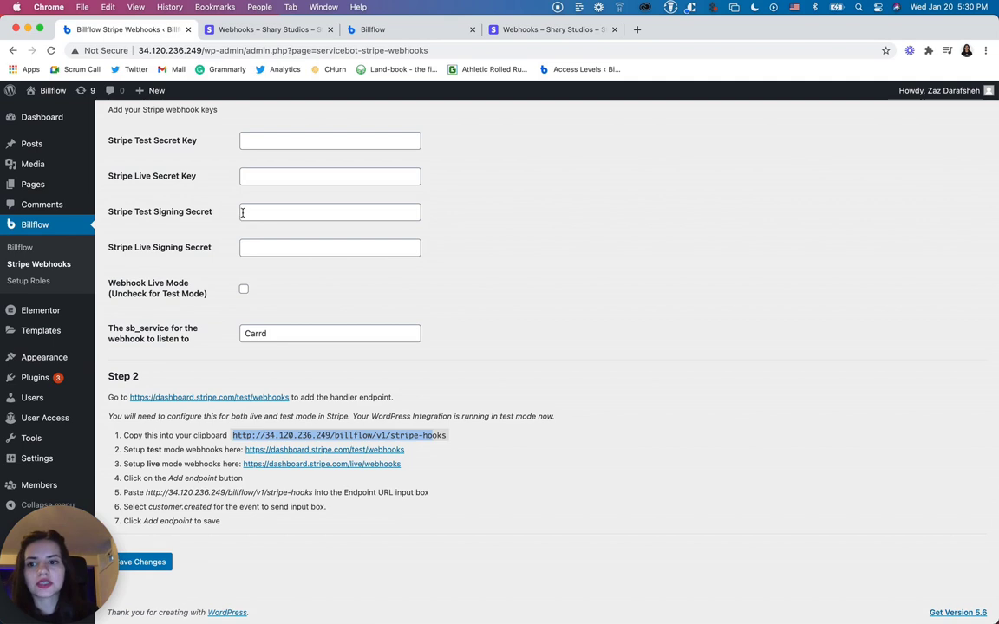
pyautogui.scroll(1, 252, 216)
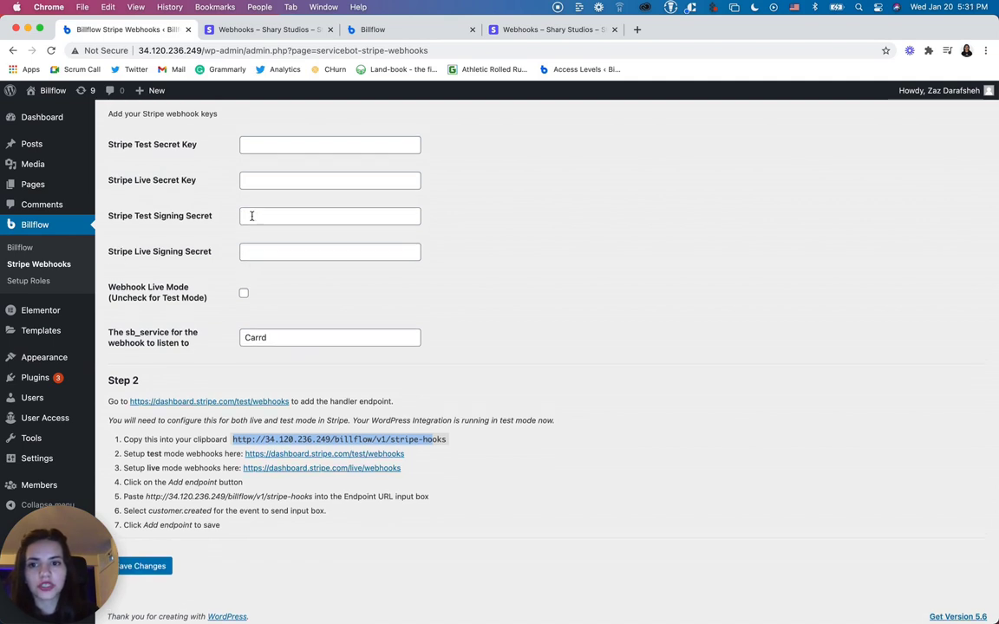
pyautogui.scroll(2, 253, 216)
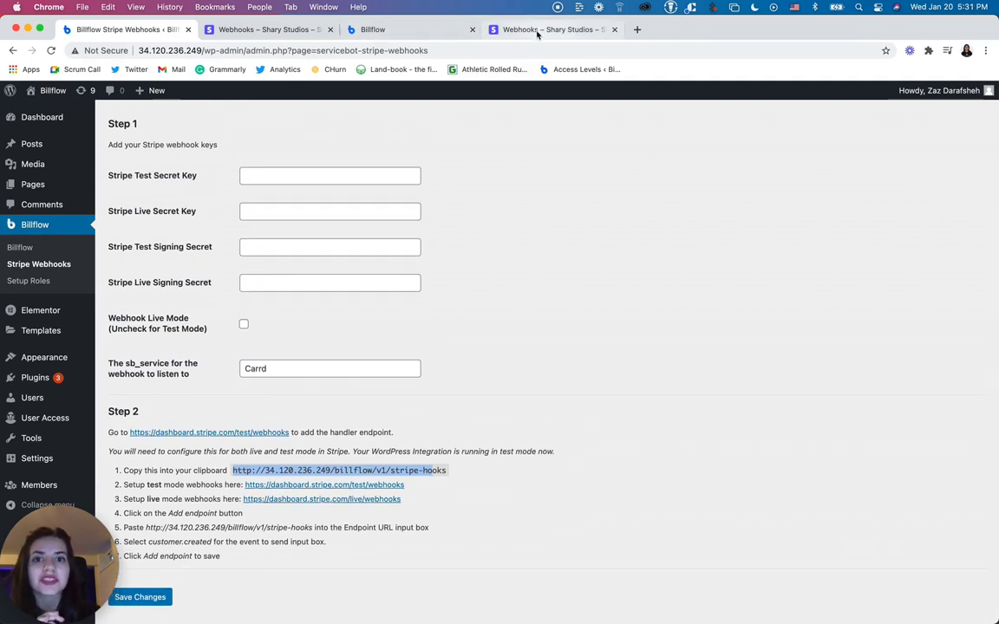
pyautogui.click(532, 32)
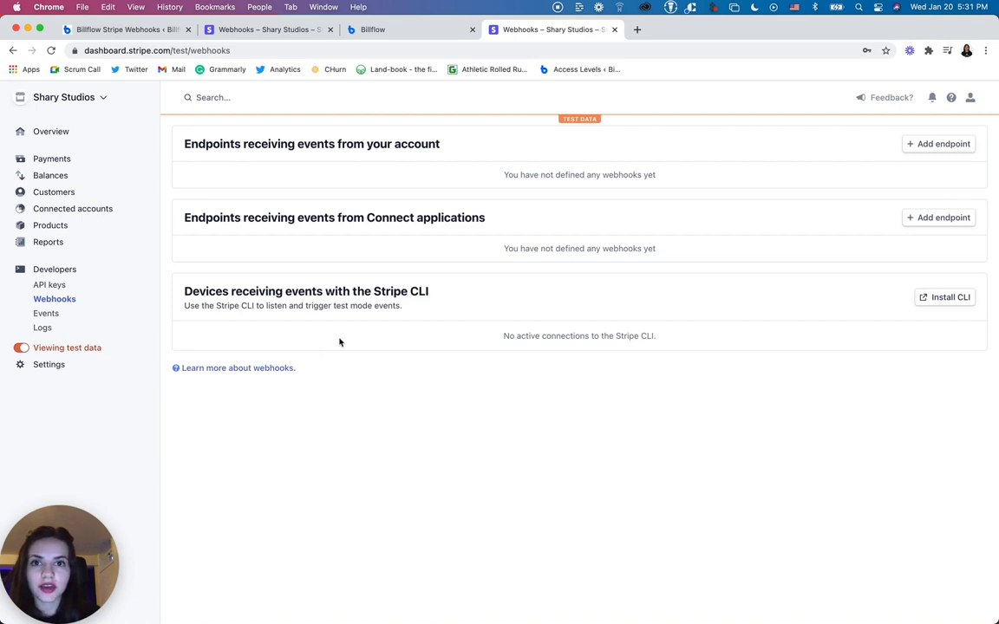
pyautogui.click(23, 348)
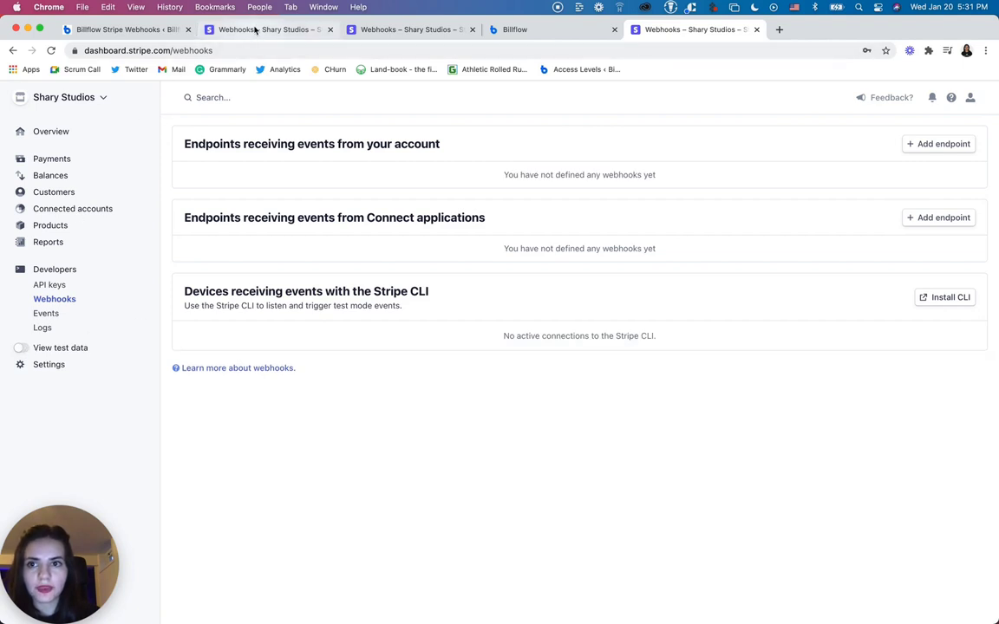
pyautogui.click(151, 29)
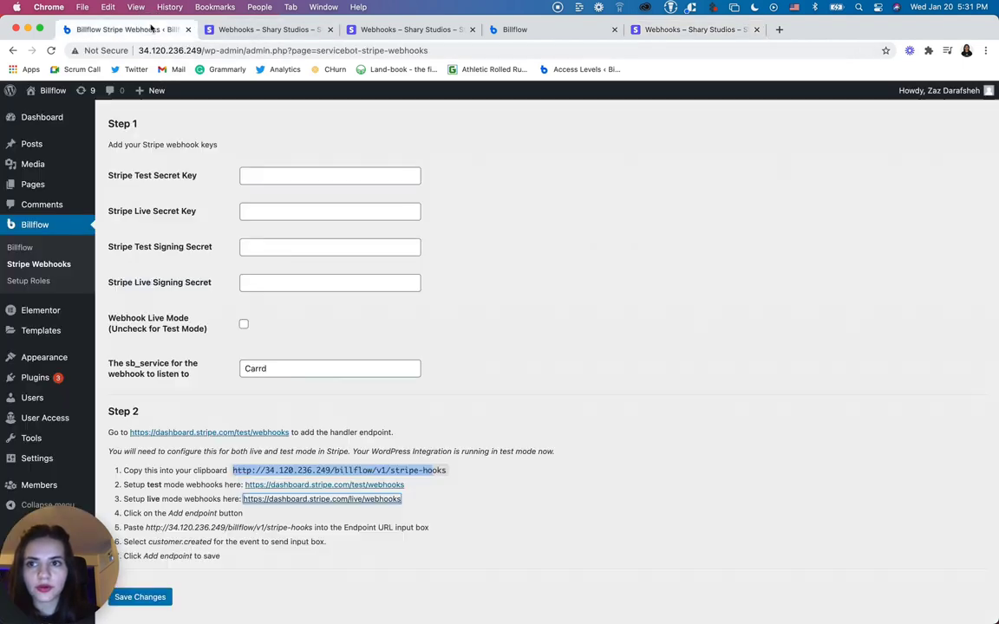
pyautogui.click(290, 501)
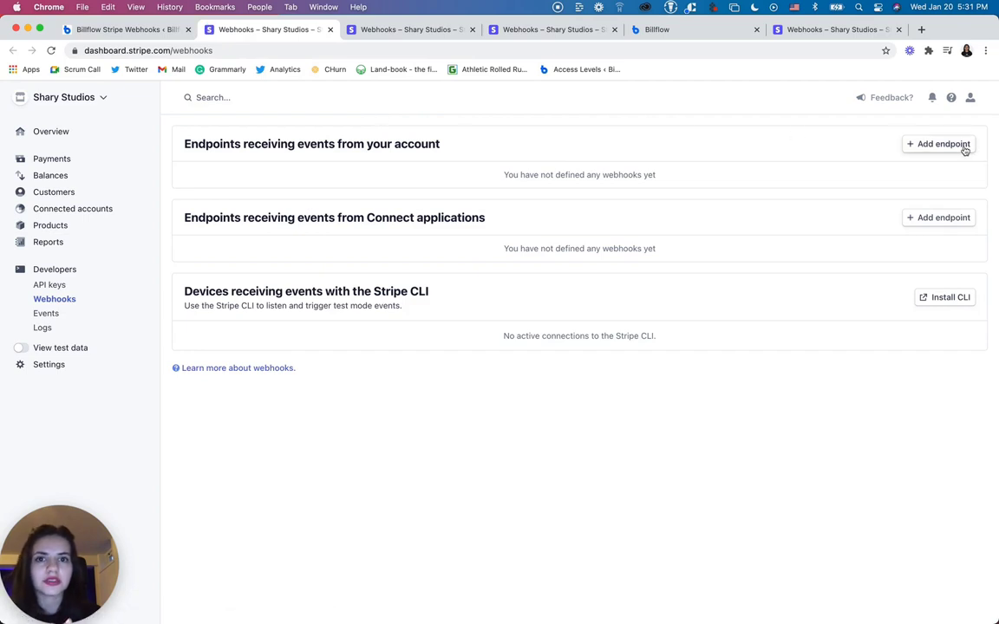
# Step: Switch back to the Billflow Stripe Webhooks (Optional) tab with its empty key fields
pyautogui.hotkey('ctrl', 'shift', 'Tab')
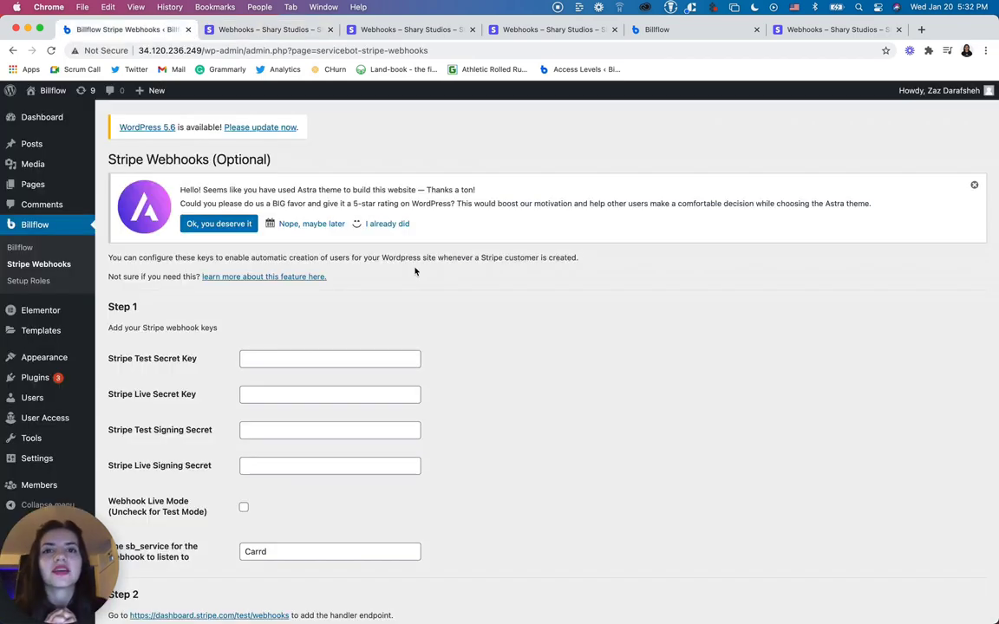